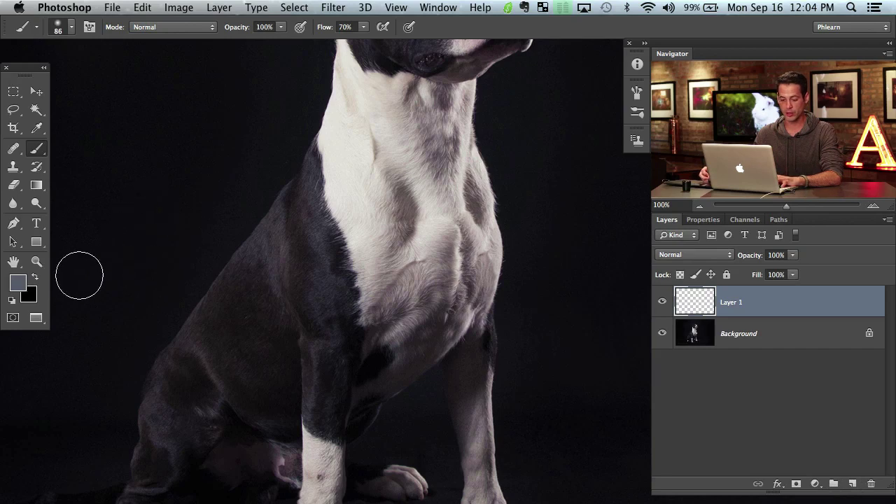
Step: Set the foreground colour to bright magenta with a hue of 299° and switch to the Brush tool
click(18, 283)
click(572, 312)
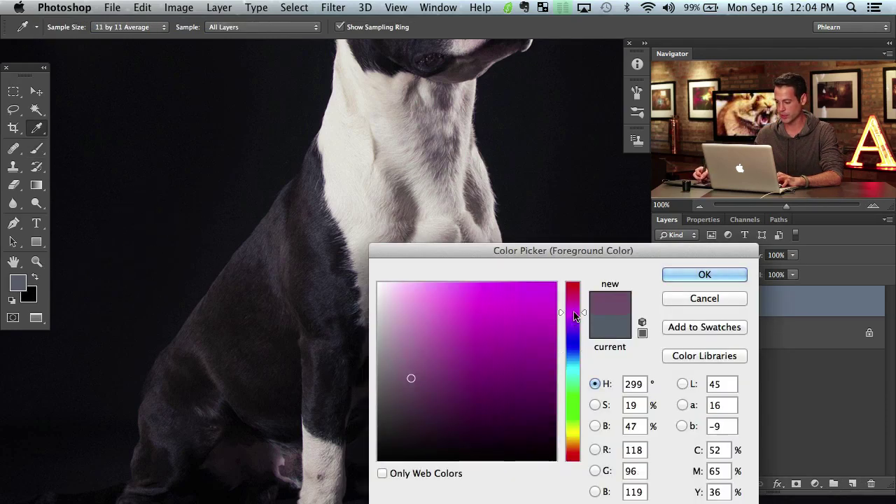
click(545, 283)
click(704, 274)
key(b)
Step: Outline the muscle areas on the dog's front shoulder, side and hind leg in magenta on Layer 1 with a size 22 brush
drag(388, 327, 366, 381)
drag(347, 256, 340, 264)
mouse_move(296, 221)
mouse_down()
mouse_move(312, 373)
mouse_move(323, 170)
mouse_up()
drag(259, 296, 252, 303)
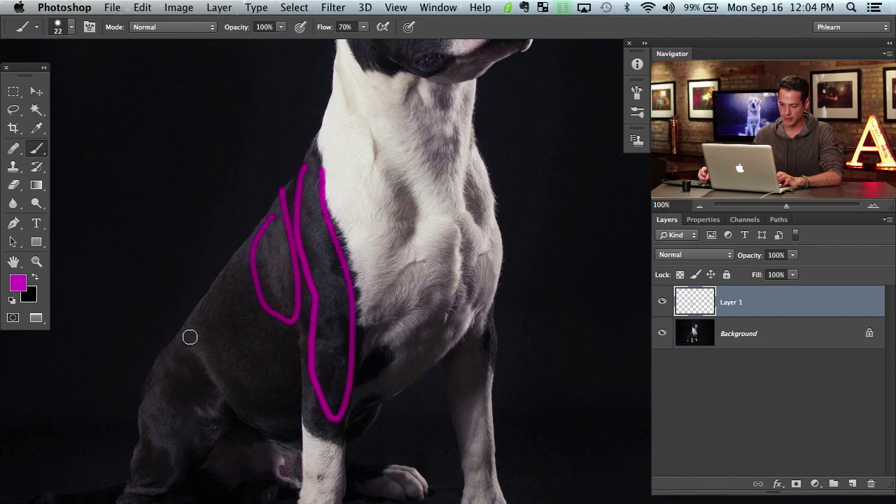
mouse_move(190, 337)
mouse_down()
mouse_move(236, 437)
mouse_move(192, 352)
mouse_move(200, 405)
mouse_move(234, 420)
mouse_up()
mouse_move(184, 465)
mouse_down()
mouse_move(165, 468)
mouse_move(148, 368)
mouse_up()
Step: Outline the contour areas on the dog's face and chest in magenta and delete the marking layer
scroll(343, 392, up, 10)
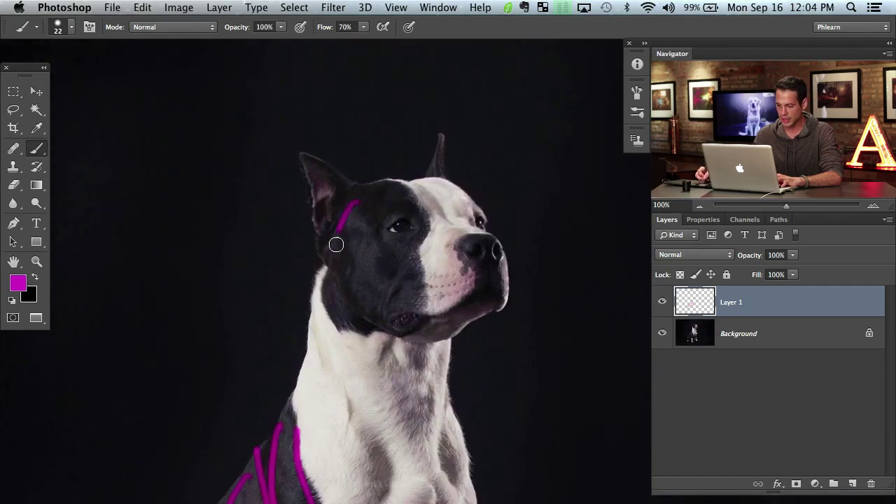
mouse_move(336, 244)
mouse_down()
mouse_move(386, 295)
mouse_move(362, 207)
mouse_up()
drag(347, 302, 344, 172)
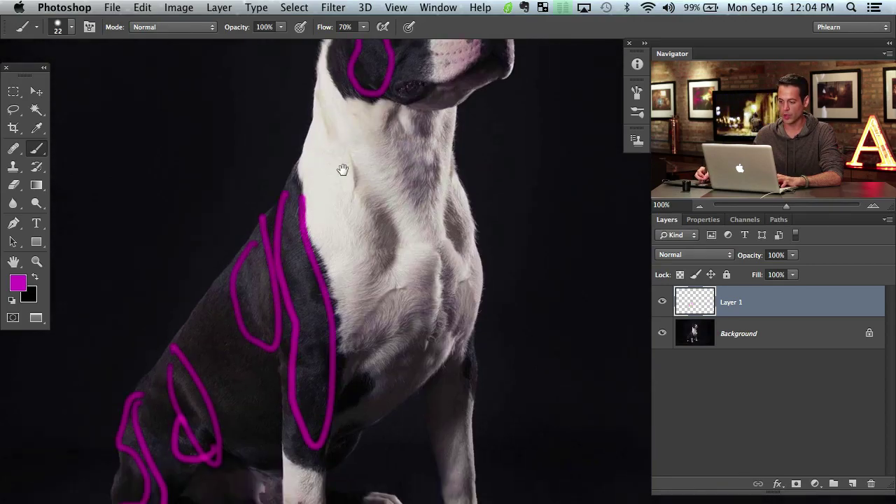
mouse_move(384, 208)
mouse_down()
mouse_move(400, 296)
mouse_move(405, 212)
mouse_up()
drag(460, 216, 473, 220)
drag(408, 347, 428, 209)
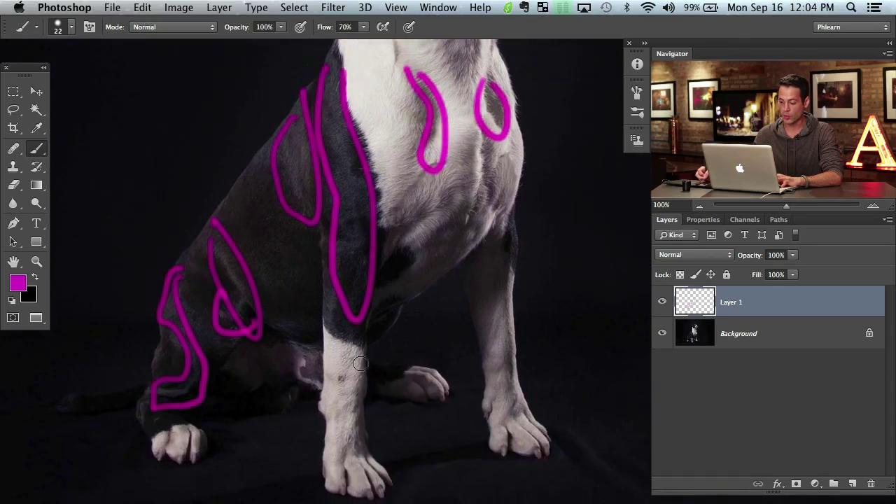
key(super+minus)
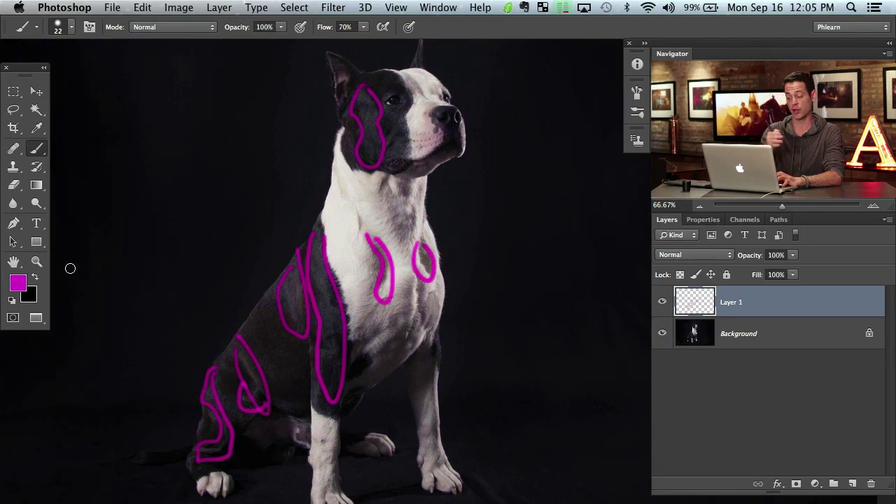
key(Delete)
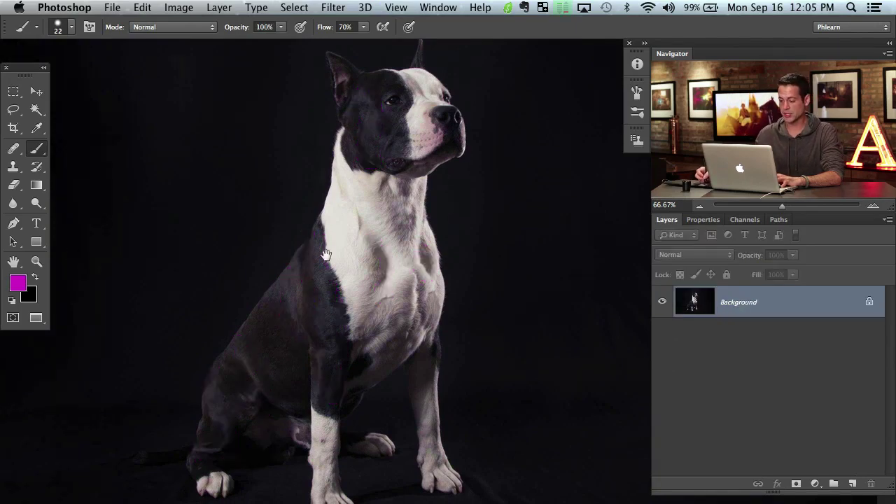
Step: Duplicate the Background layer and set the copy's blend mode to Soft Light
drag(325, 256, 327, 285)
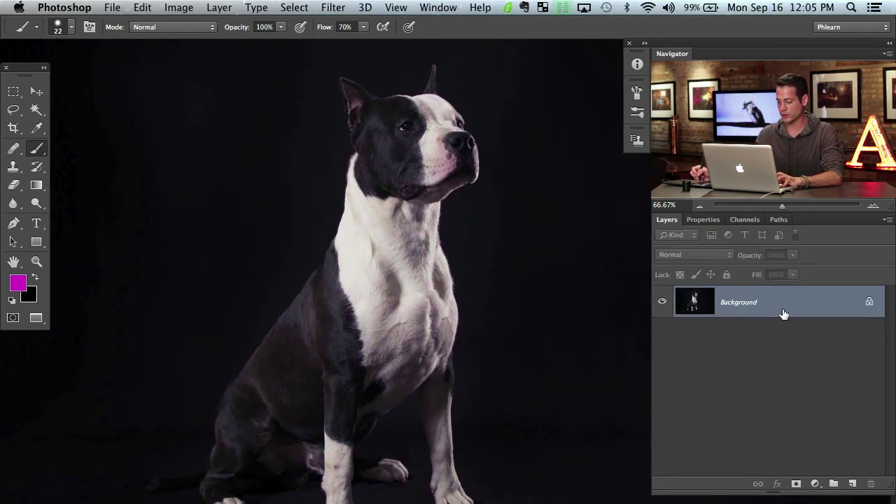
key(ctrl+j)
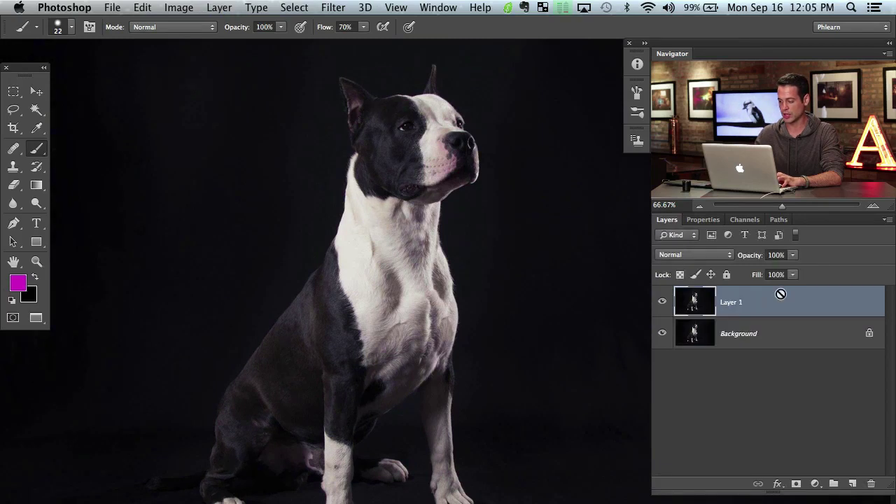
click(683, 255)
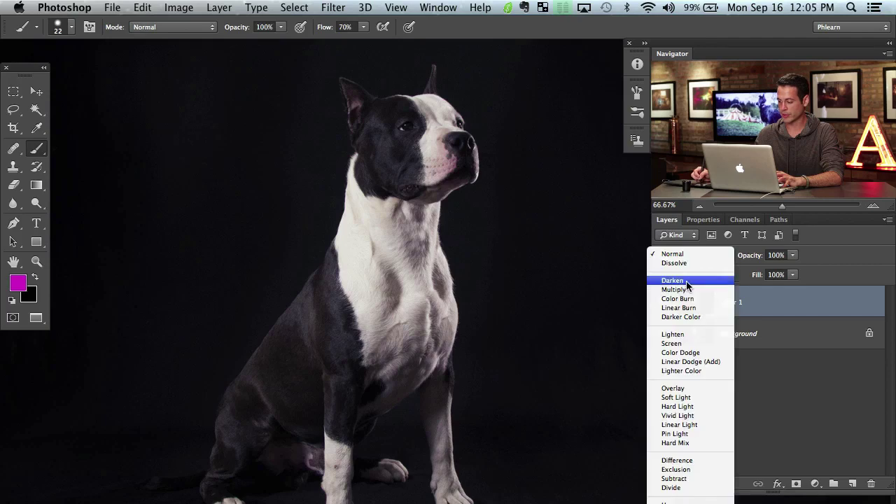
click(700, 396)
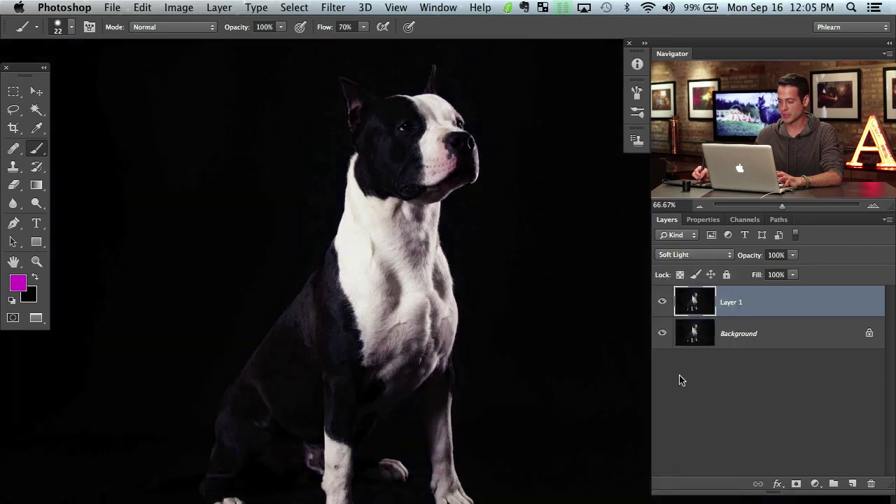
Step: Apply the High Pass filter to Layer 1 with a radius of 17.6 pixels, comparing the preview on and off
click(332, 8)
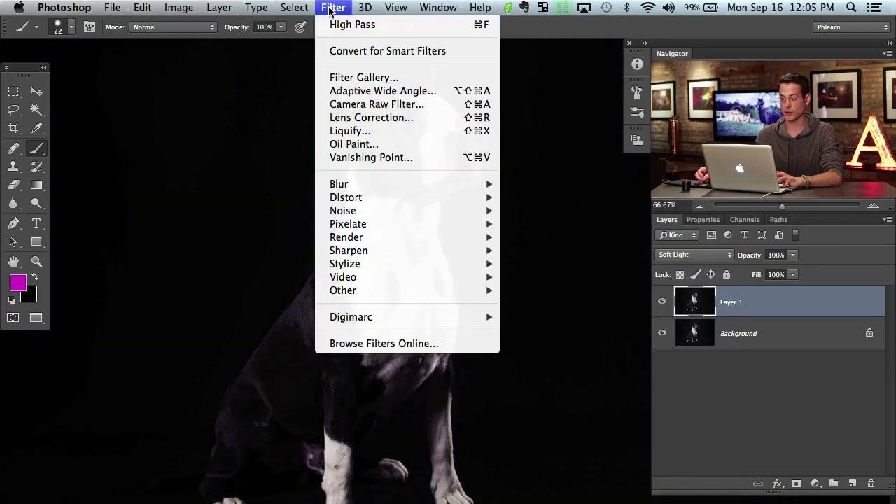
mouse_move(380, 290)
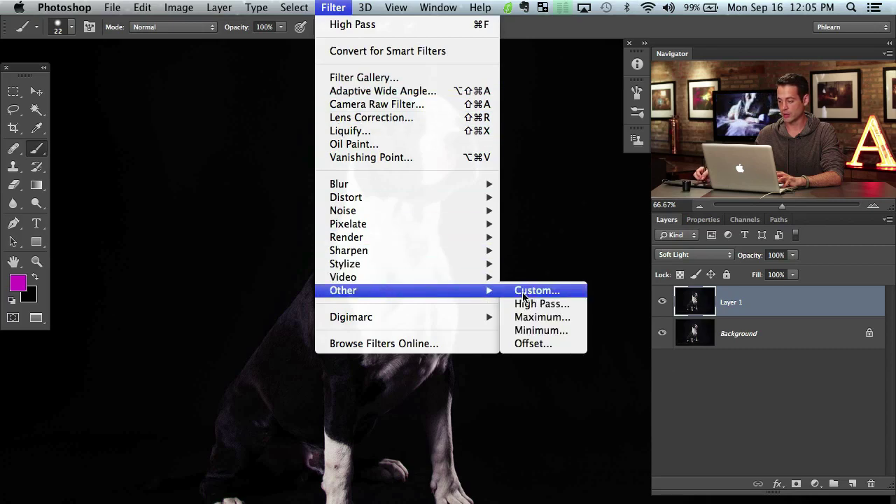
click(536, 302)
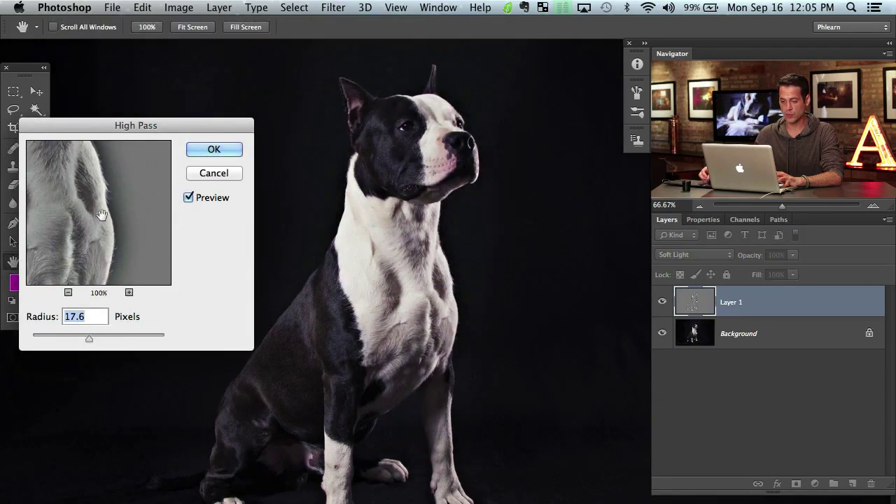
drag(100, 216, 100, 243)
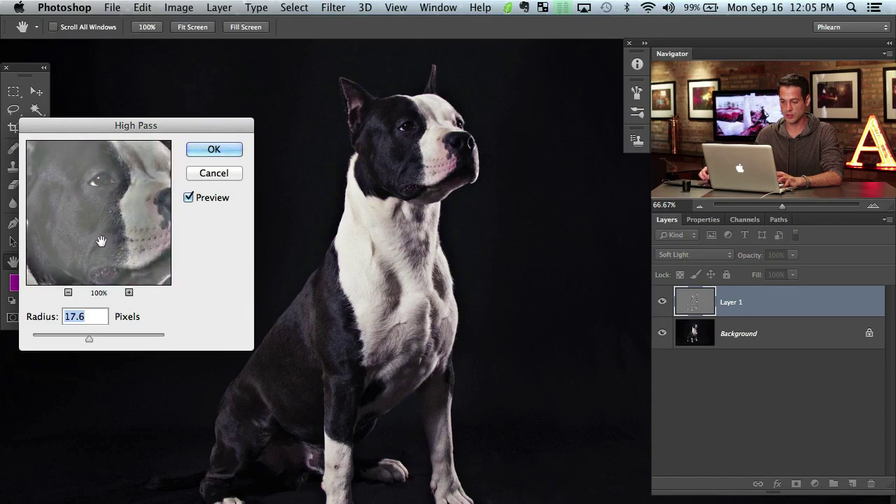
click(93, 331)
mouse_move(94, 334)
mouse_down()
mouse_move(42, 336)
mouse_move(102, 343)
mouse_move(89, 340)
mouse_up()
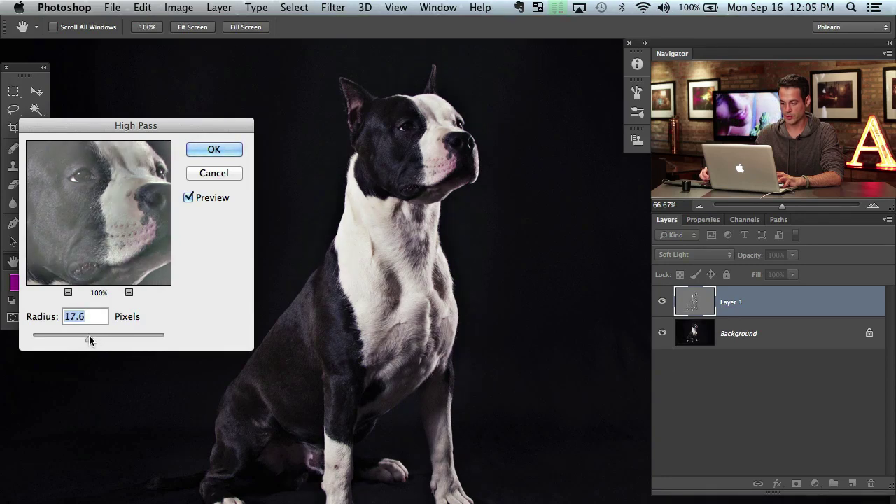
drag(138, 225, 116, 210)
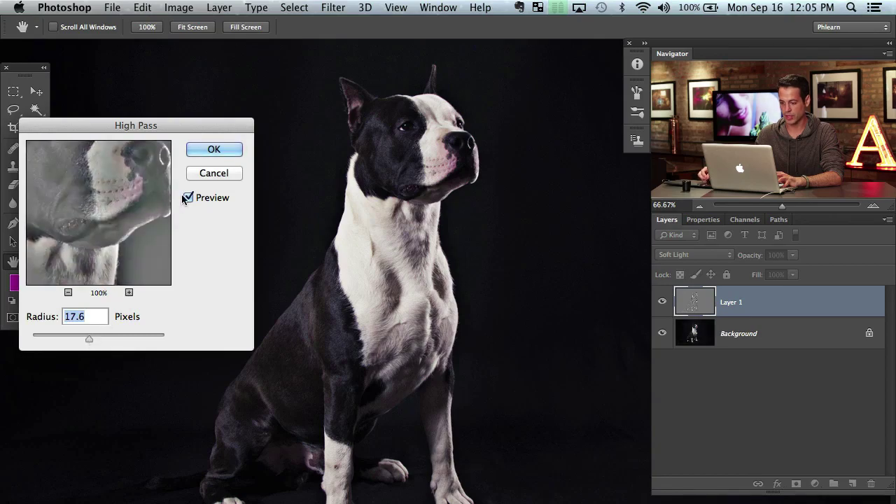
click(188, 198)
click(189, 198)
click(189, 198)
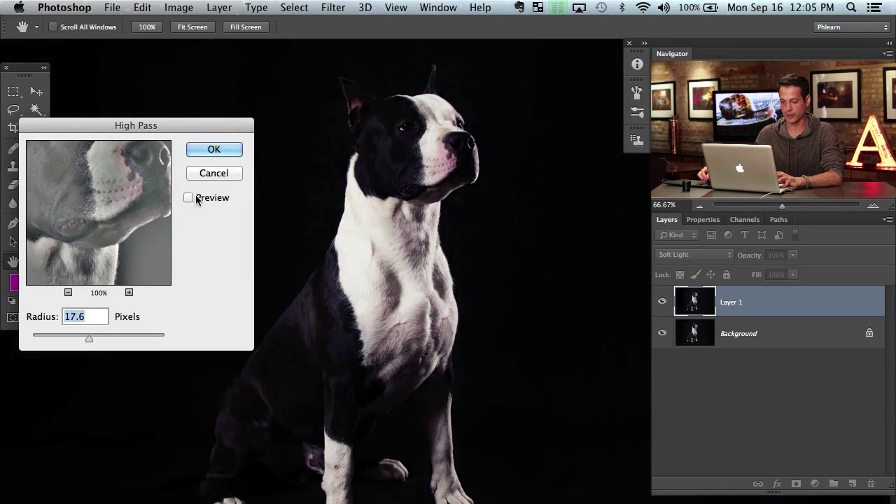
click(189, 198)
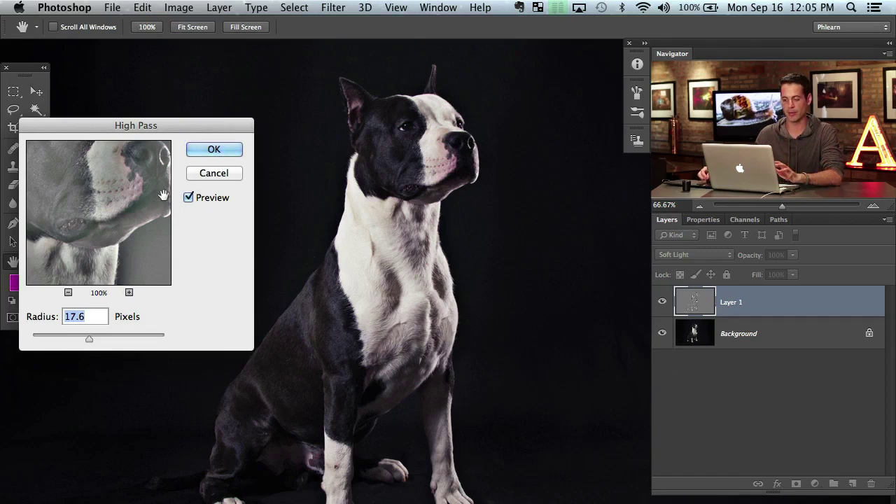
click(219, 149)
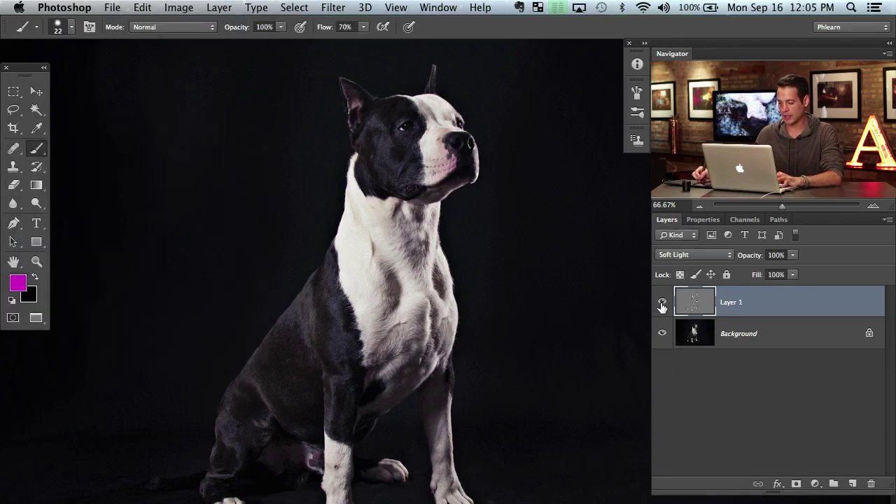
Step: Compare the image with and without the High Pass layer by switching its visibility repeatedly
click(661, 306)
click(662, 305)
click(661, 306)
click(660, 306)
click(660, 307)
click(659, 307)
click(658, 308)
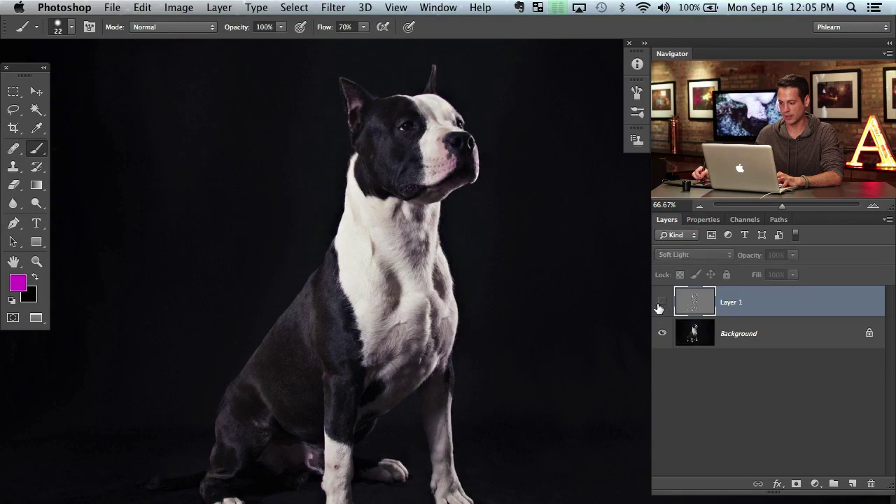
click(658, 308)
click(659, 308)
click(658, 308)
click(659, 307)
click(659, 308)
click(658, 308)
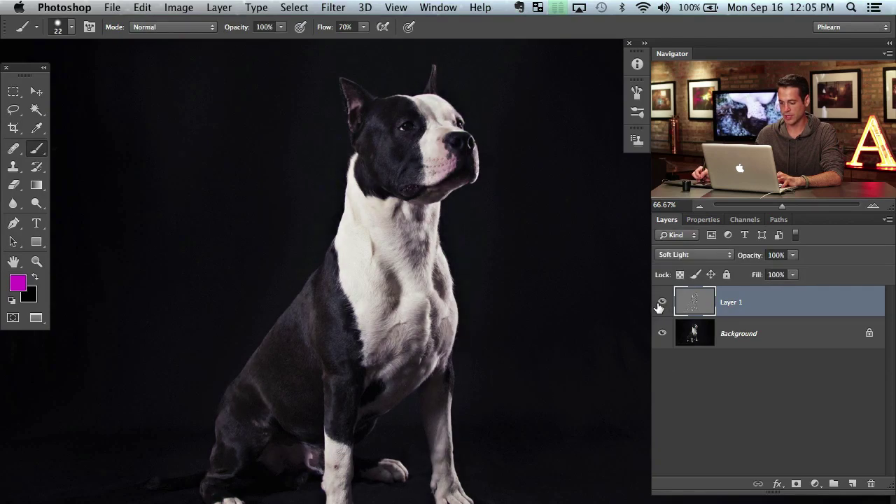
Step: Duplicate the High Pass layer twice and compare the image with all three layers hidden and shown
key(super+j)
key(super+j)
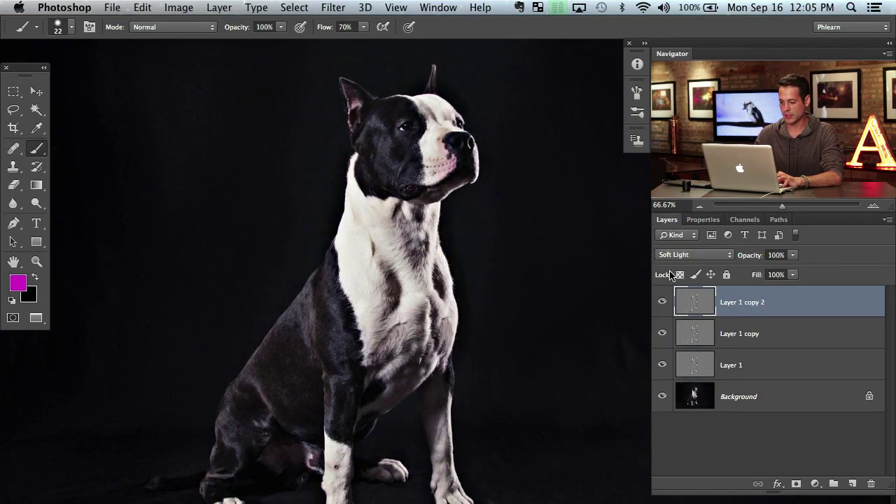
drag(687, 336, 669, 364)
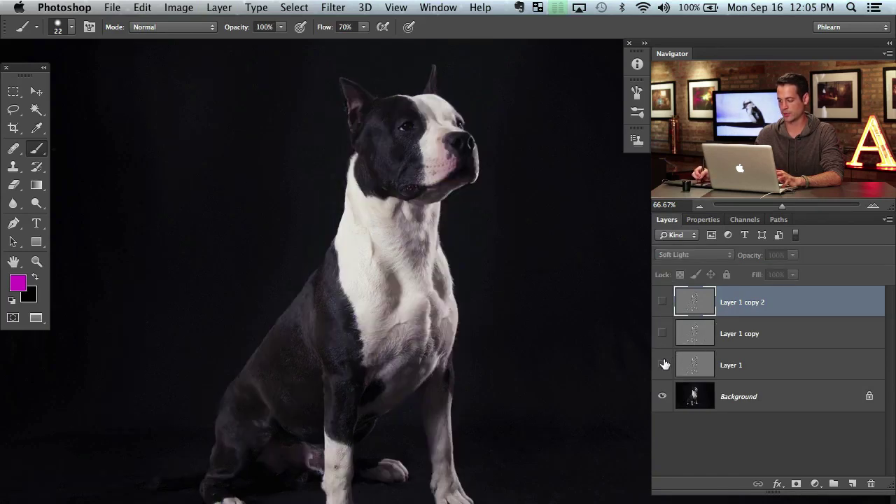
click(664, 364)
click(662, 342)
click(662, 302)
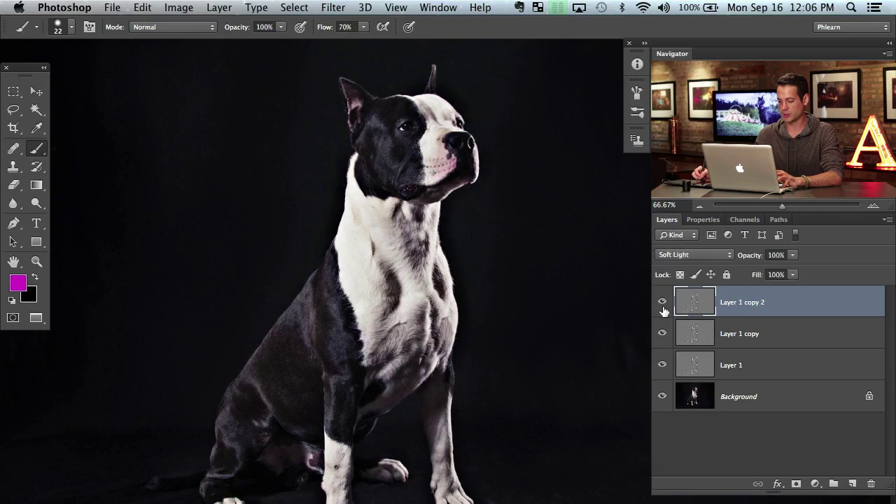
click(662, 302)
click(662, 304)
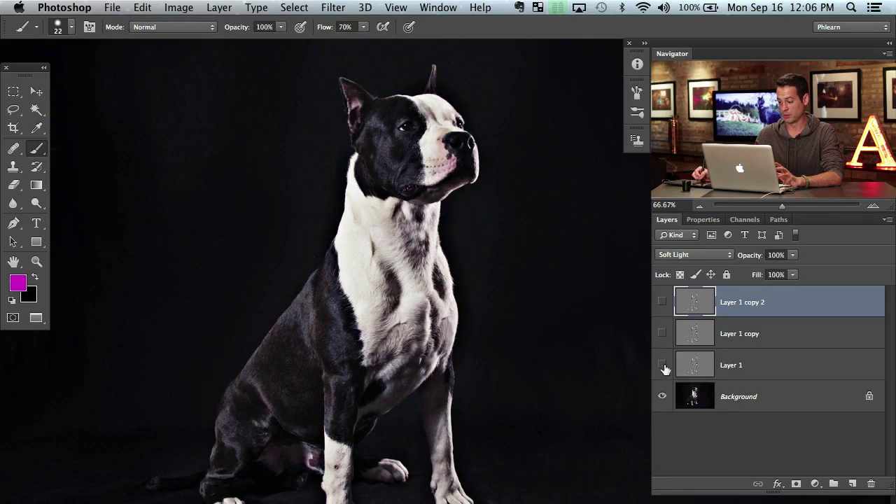
drag(665, 369, 664, 310)
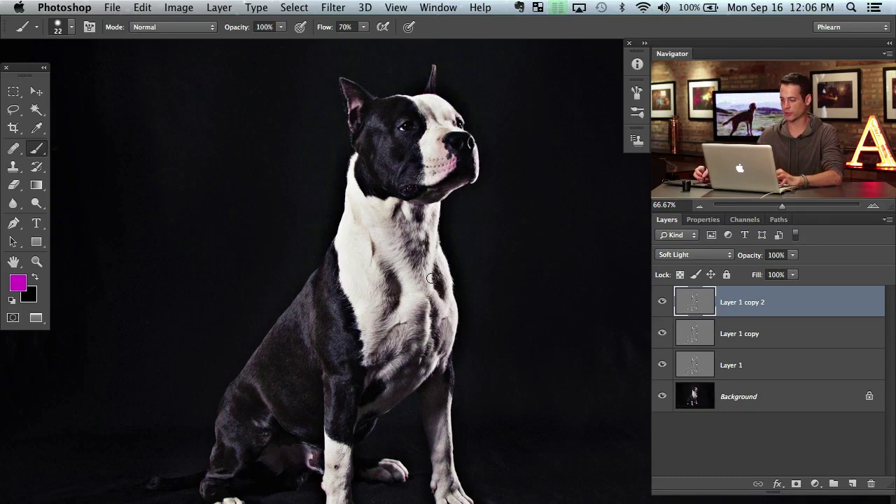
Step: Group the three High Pass layers and add a black mask to the group that hides the effect
shift+click(775, 361)
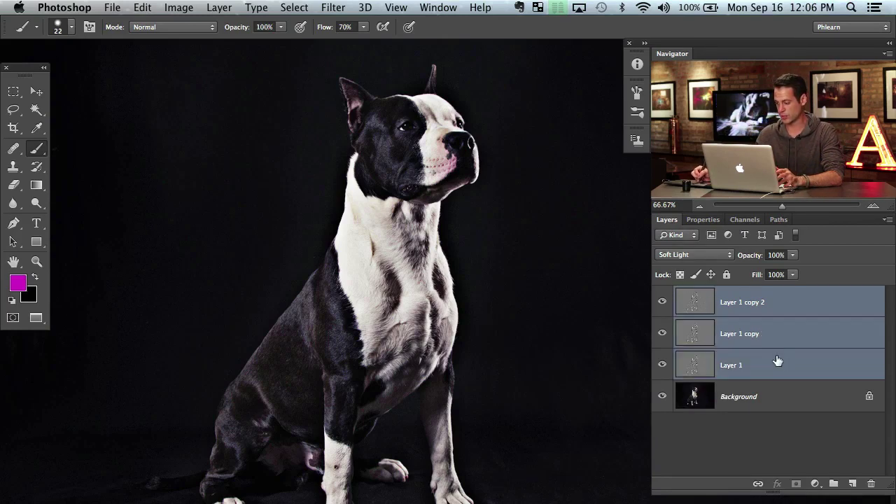
key(super+g)
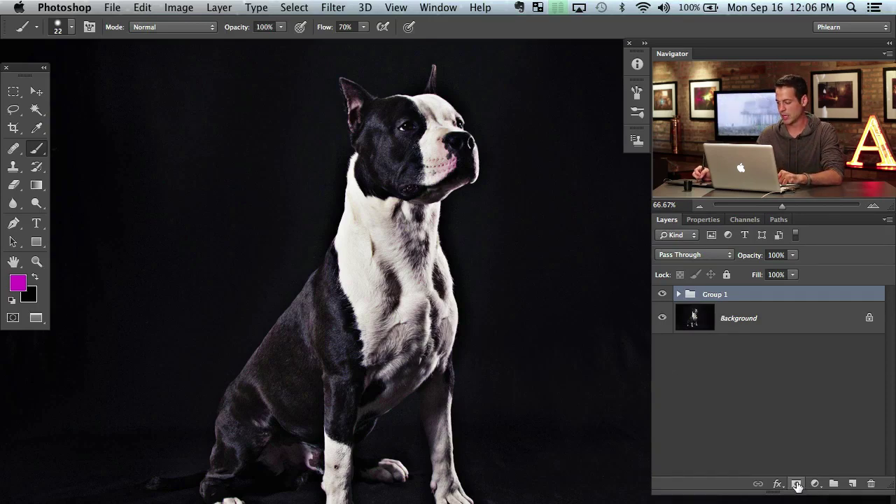
alt+click(795, 484)
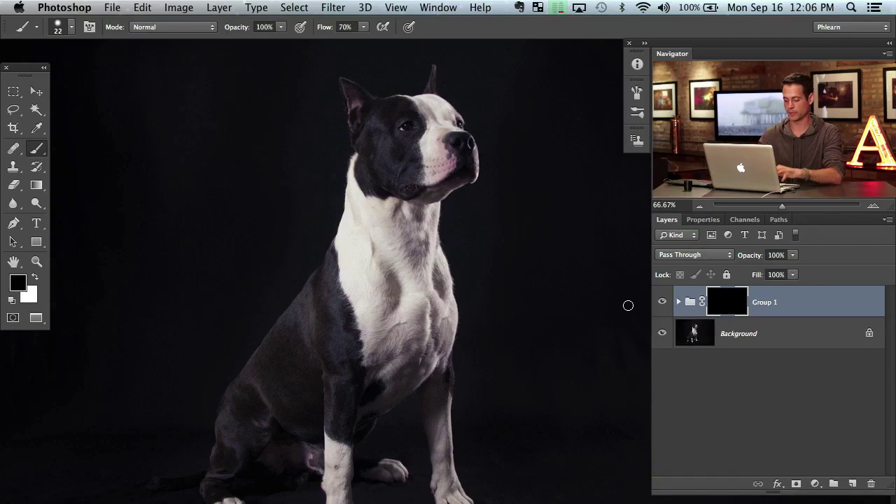
Step: Paint white on the group mask over the dog's front shoulder and leg with a size 102 brush at 30% flow
drag(354, 344, 352, 350)
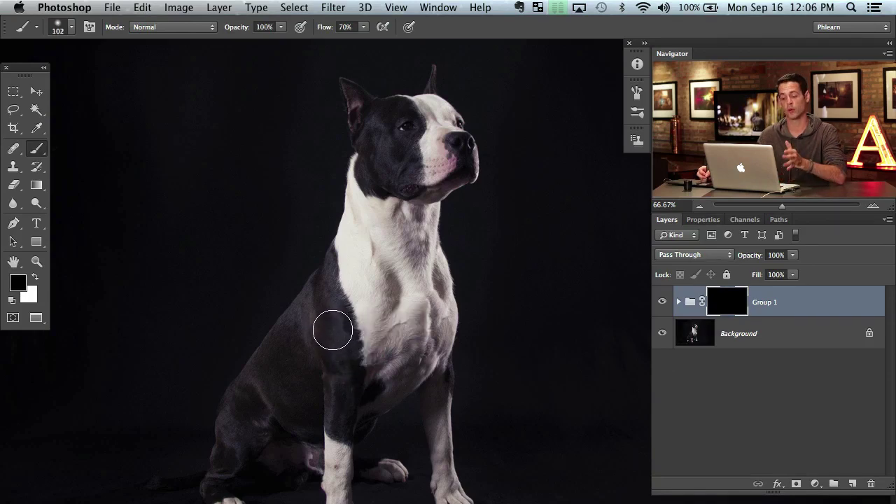
key(x)
key(shift+3)
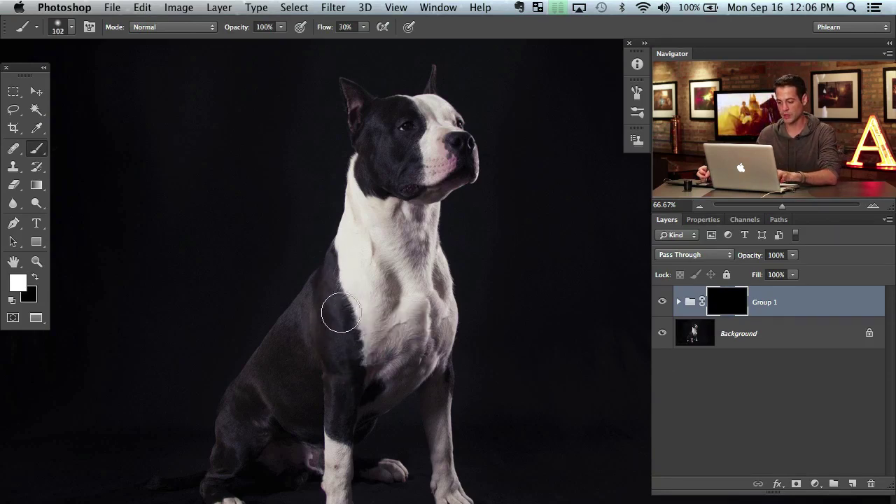
mouse_move(330, 287)
mouse_down()
mouse_move(340, 340)
mouse_move(337, 482)
mouse_move(336, 472)
mouse_up()
Step: Paint white on the group mask over the dog's side behind the shoulder with a size 63 brush
key(bracketleft)
key(bracketleft)
key(bracketleft)
key(bracketleft)
key(x)
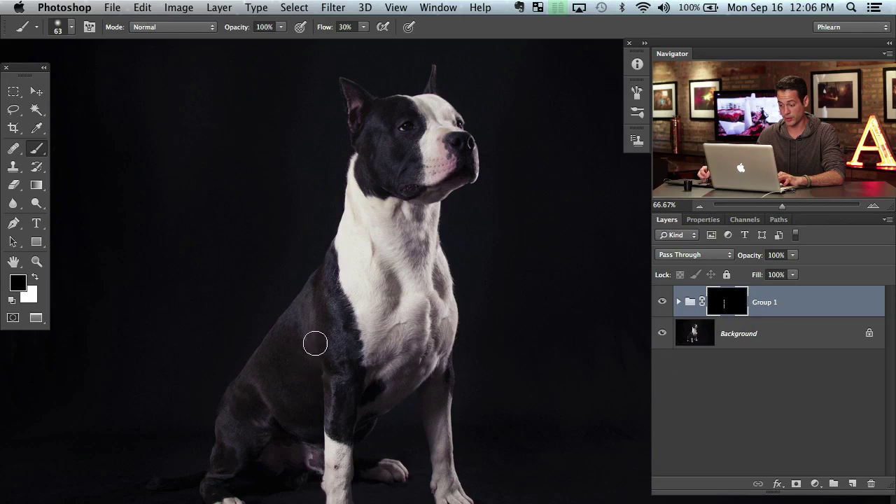
key(x)
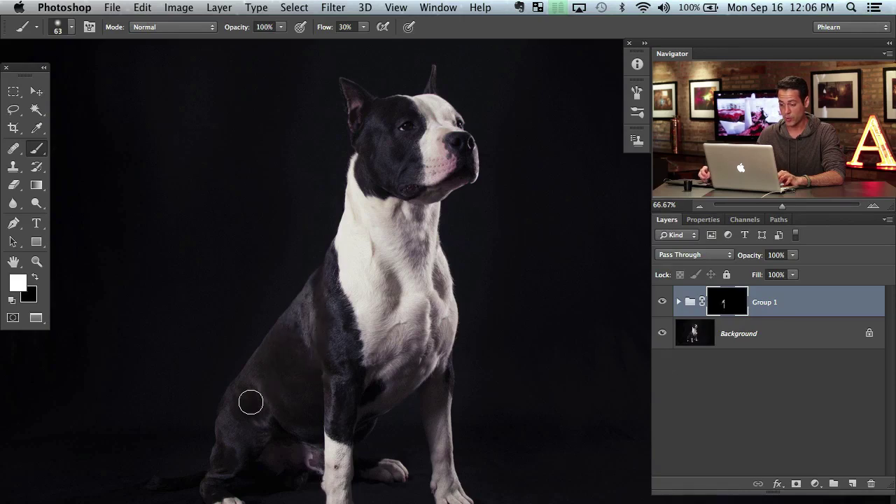
Step: Enlarge the brush to 122 and paint white on the group mask over the dog's haunch and hind leg
key(bracketright)
key(bracketright)
key(bracketright)
key(bracketright)
key(bracketright)
mouse_move(254, 400)
mouse_down()
mouse_move(259, 420)
mouse_move(242, 432)
mouse_up()
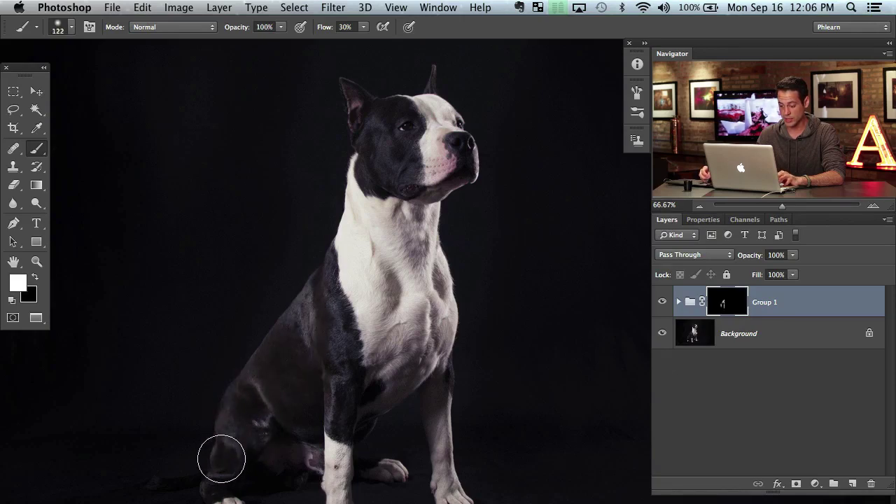
Step: Paint white on the group mask over the dog's lower hind leg, and over its face with a size 77 brush
drag(224, 464, 221, 481)
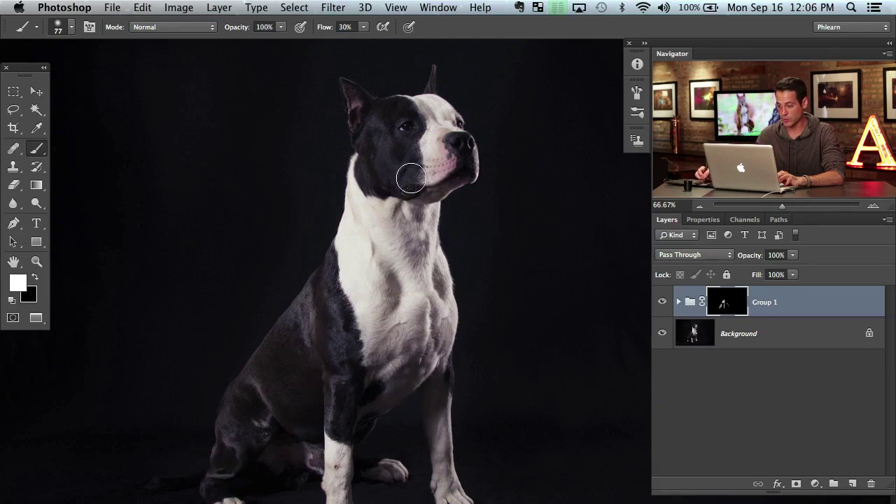
drag(411, 178, 411, 125)
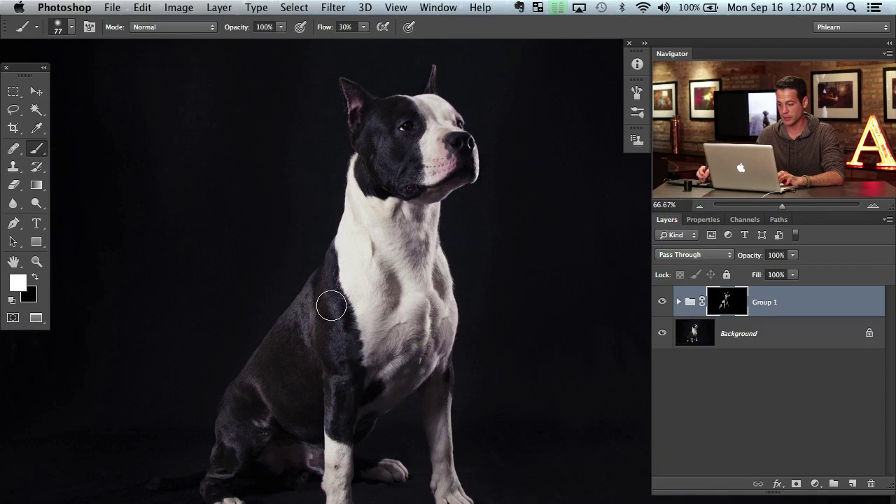
Step: Toggle the visibility of Group 1 repeatedly to compare the dog before and after the painted sharpening
click(662, 303)
click(661, 303)
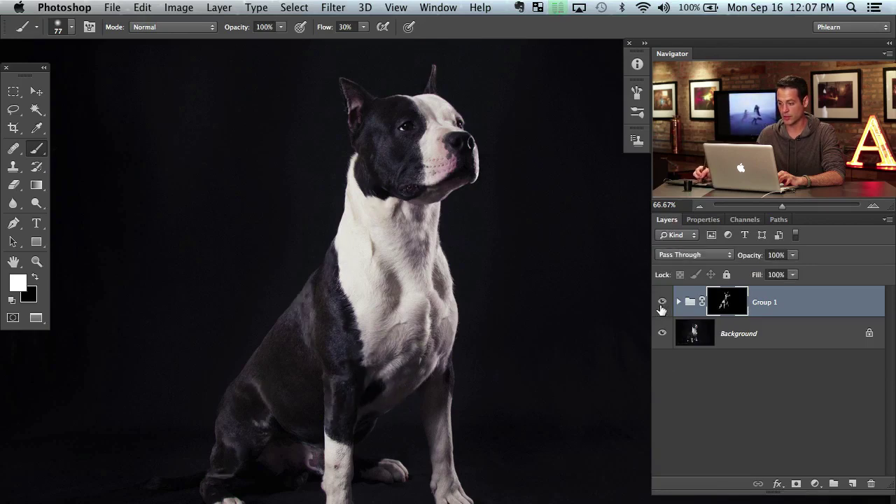
click(662, 303)
click(662, 303)
click(662, 303)
click(662, 303)
click(662, 303)
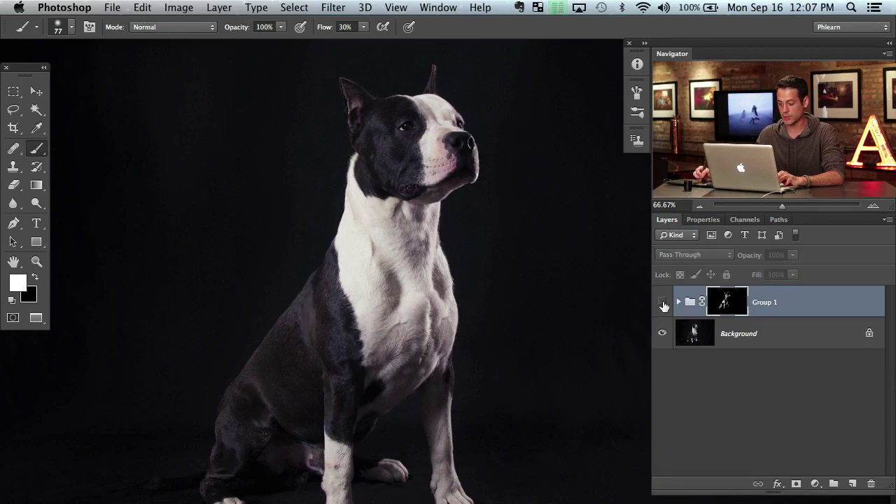
click(662, 304)
click(662, 303)
click(663, 304)
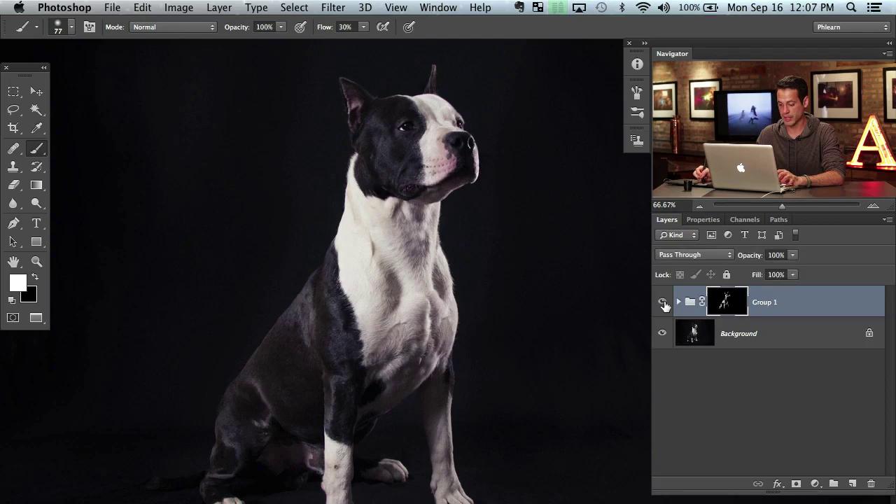
Step: Disable and re-enable the Group 1 mask repeatedly to compare the full High Pass effect with the masked one
shift+click(729, 303)
shift+click(727, 303)
shift+click(728, 302)
shift+click(727, 303)
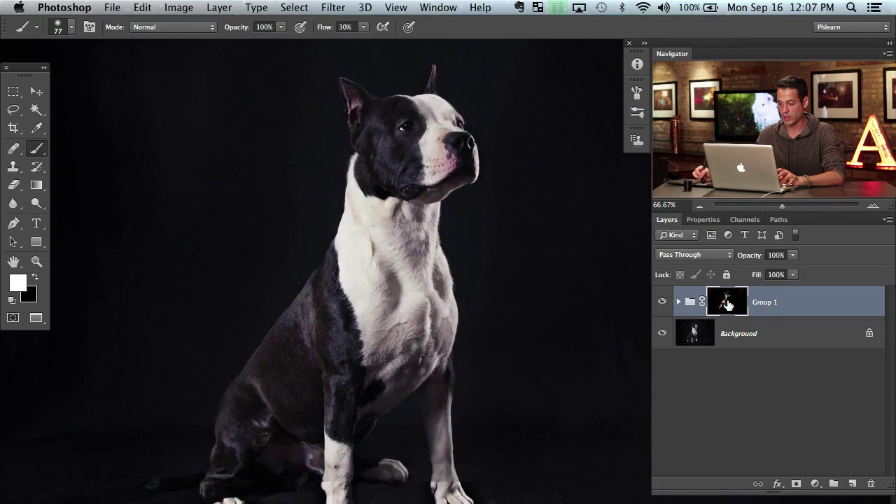
shift+click(728, 302)
shift+click(728, 302)
shift+click(727, 302)
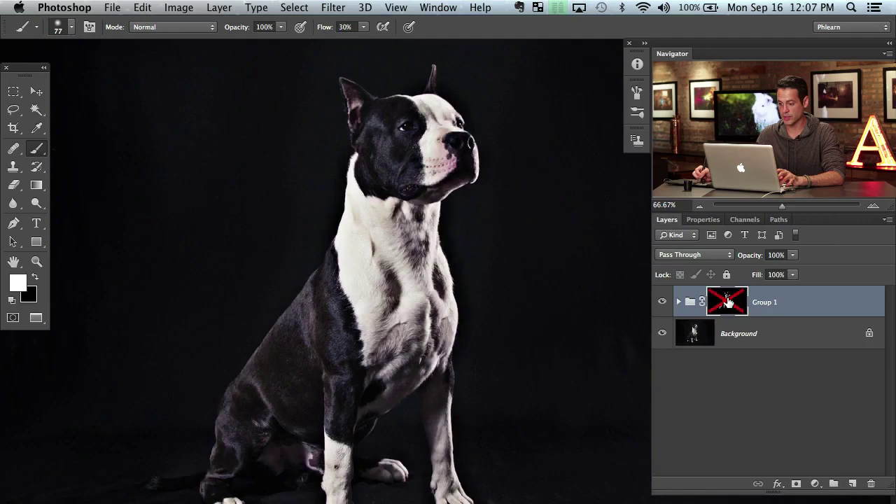
shift+click(727, 302)
Step: Raise the brush flow to 60% and paint white on the group mask over the dog's cheek and jaw, reducing the brush to size 54
key(shift+6)
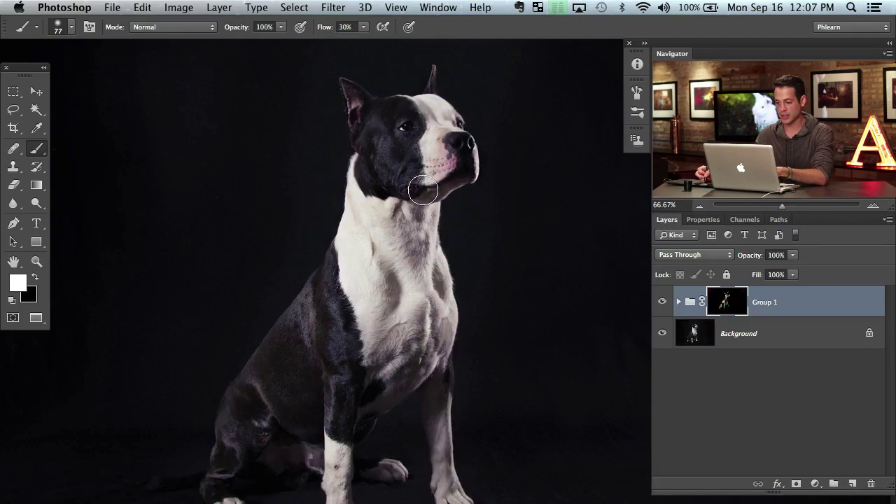
drag(360, 135, 370, 137)
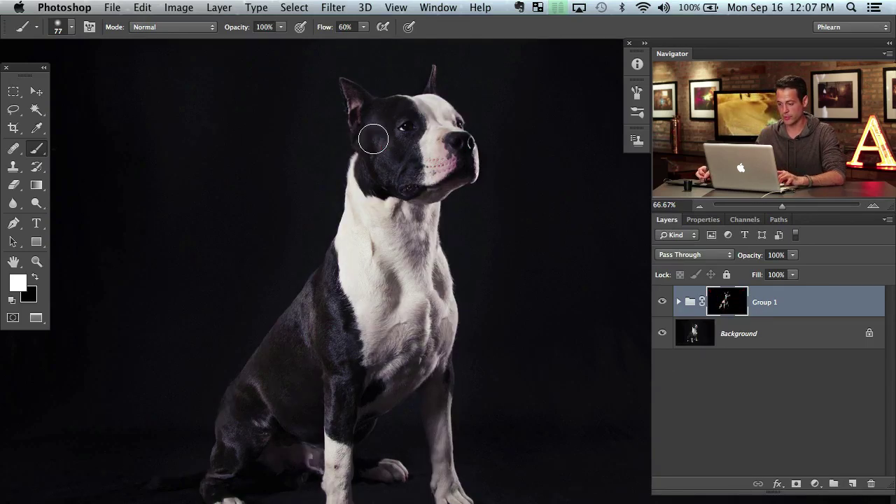
key(bracketleft)
key(bracketleft)
mouse_move(377, 166)
mouse_down()
mouse_move(394, 152)
mouse_move(435, 204)
mouse_up()
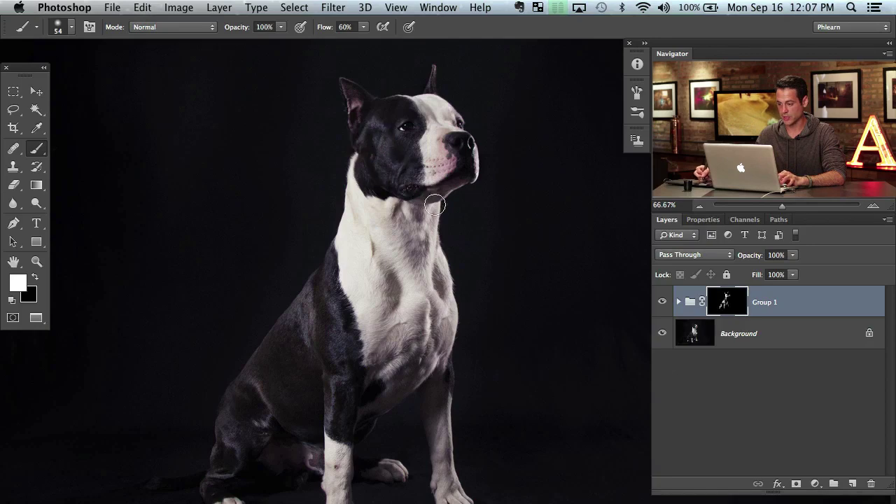
Step: Hide and show Group 1 to compare the dog's face with and without the added contrast
click(661, 301)
click(661, 301)
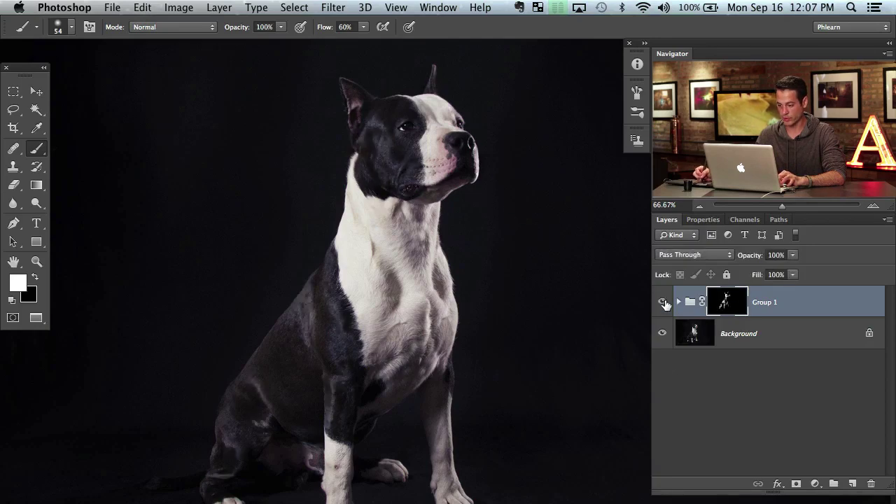
click(661, 301)
click(661, 301)
Step: Switch the group mask off and on to examine which areas of the dog still lack the effect, leaving the mask enabled
shift+click(731, 301)
shift+click(732, 302)
shift+click(730, 302)
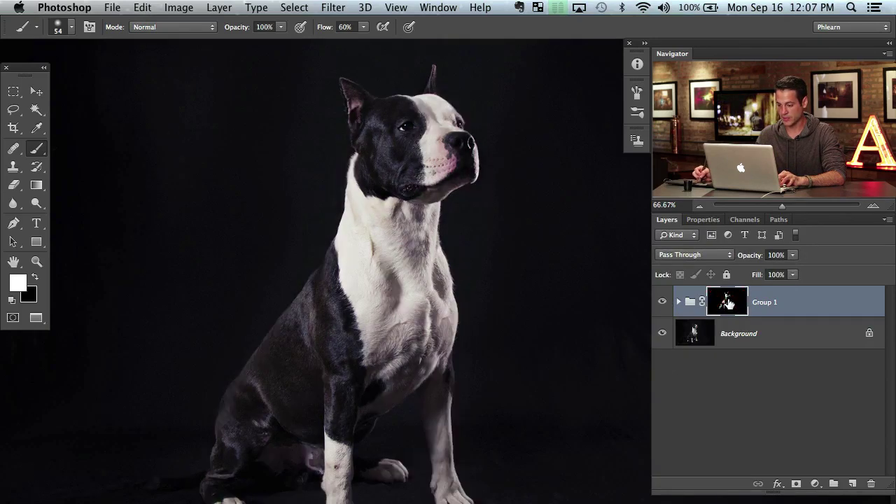
shift+click(730, 302)
shift+click(729, 302)
shift+click(729, 302)
shift+click(729, 302)
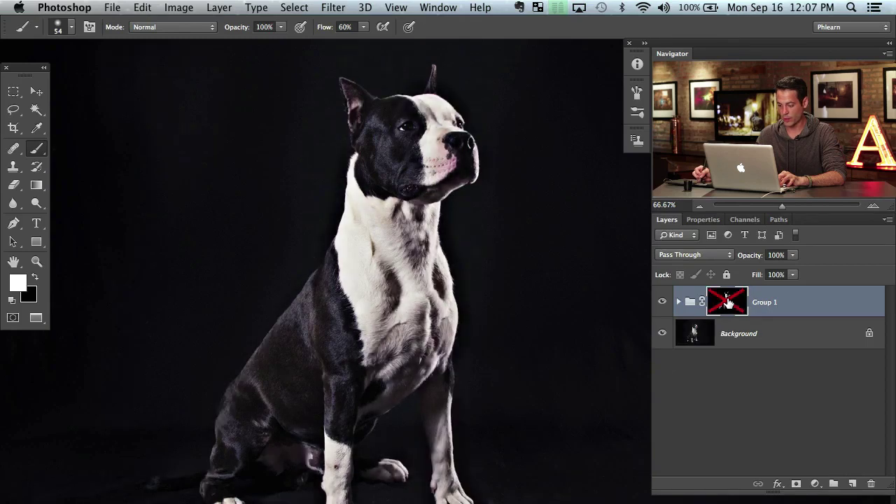
shift+click(729, 302)
shift+click(729, 302)
shift+click(729, 302)
shift+click(730, 302)
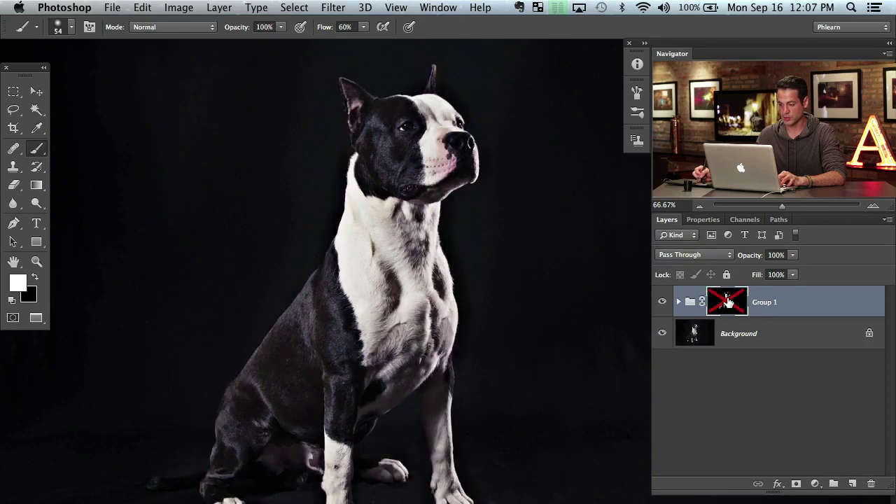
shift+click(729, 303)
Step: Paint white on the group mask over the dog's shoulder, front leg, chest and hind leg with a size 81 brush at 60% flow
mouse_move(363, 324)
mouse_down()
mouse_move(340, 330)
mouse_move(334, 317)
mouse_up()
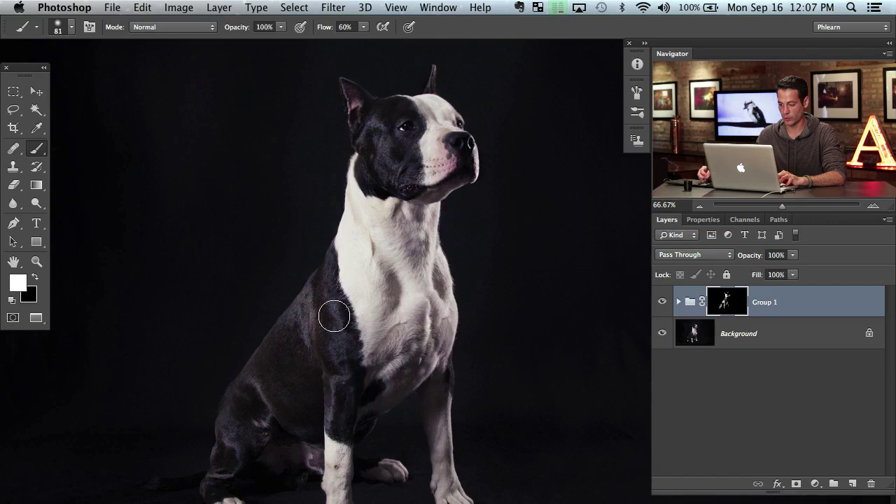
drag(330, 381, 333, 419)
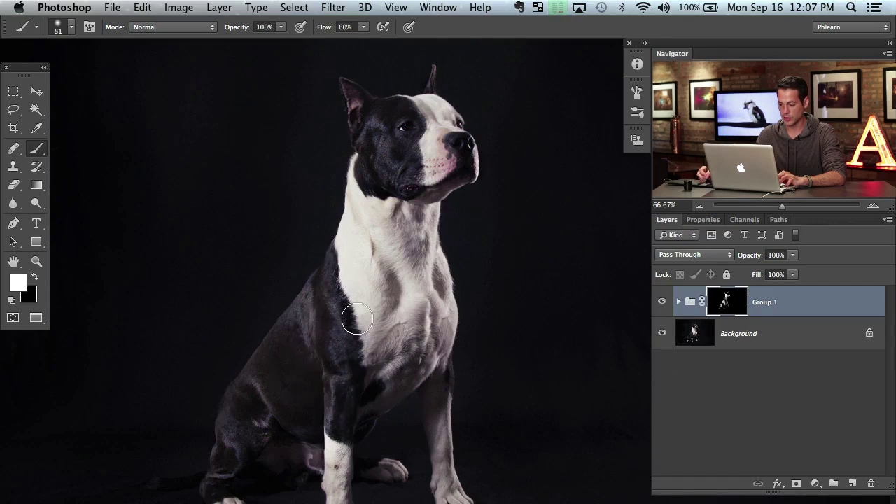
mouse_move(356, 320)
mouse_down()
mouse_move(369, 387)
mouse_move(376, 370)
mouse_move(400, 378)
mouse_move(442, 263)
mouse_move(423, 391)
mouse_move(411, 257)
mouse_move(383, 335)
mouse_move(369, 349)
mouse_move(415, 286)
mouse_move(417, 203)
mouse_move(448, 323)
mouse_move(434, 283)
mouse_move(421, 345)
mouse_move(434, 267)
mouse_move(408, 202)
mouse_move(415, 279)
mouse_move(410, 226)
mouse_move(446, 315)
mouse_move(350, 380)
mouse_move(343, 365)
mouse_move(373, 310)
mouse_move(392, 368)
mouse_move(431, 327)
mouse_up()
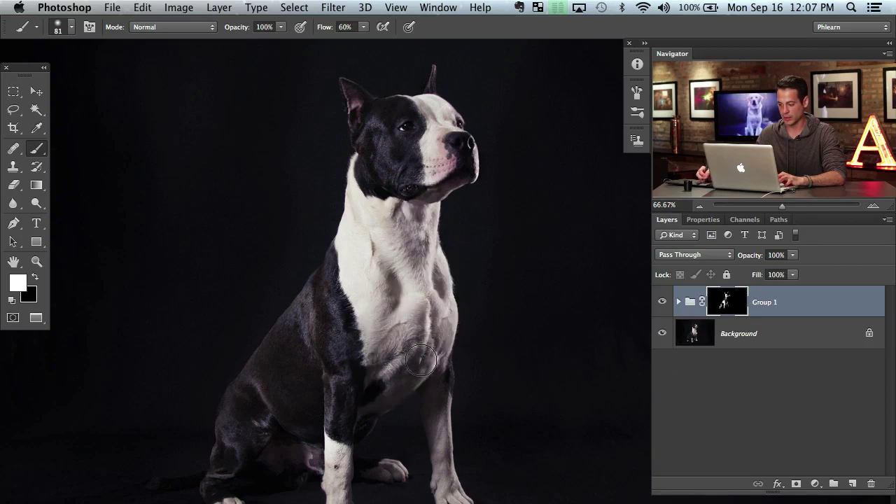
mouse_move(420, 360)
mouse_down()
mouse_move(348, 447)
mouse_move(313, 357)
mouse_move(260, 448)
mouse_move(227, 459)
mouse_up()
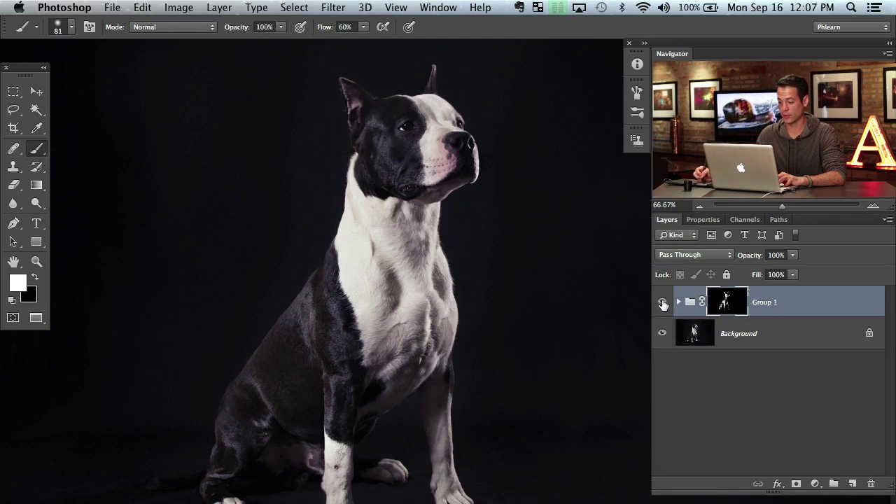
Step: Expand Group 1, select Layer 1 copy 2 to check its blend mode, and collapse the group again
click(678, 303)
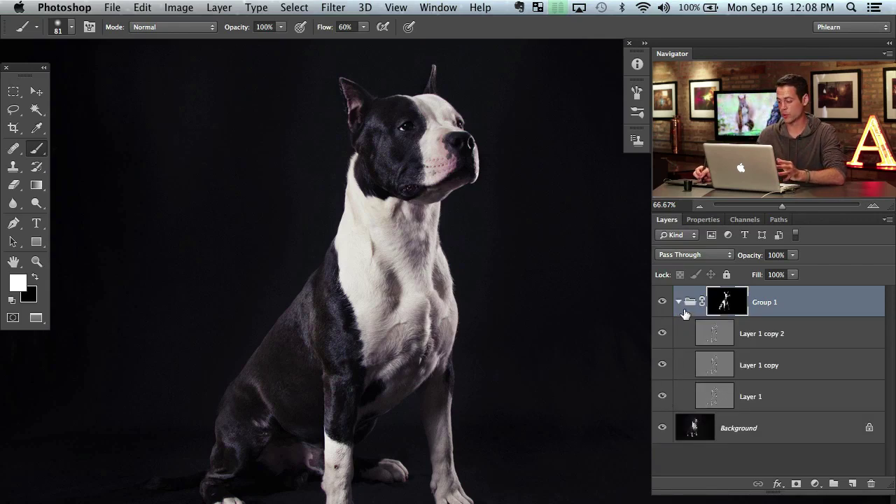
click(768, 338)
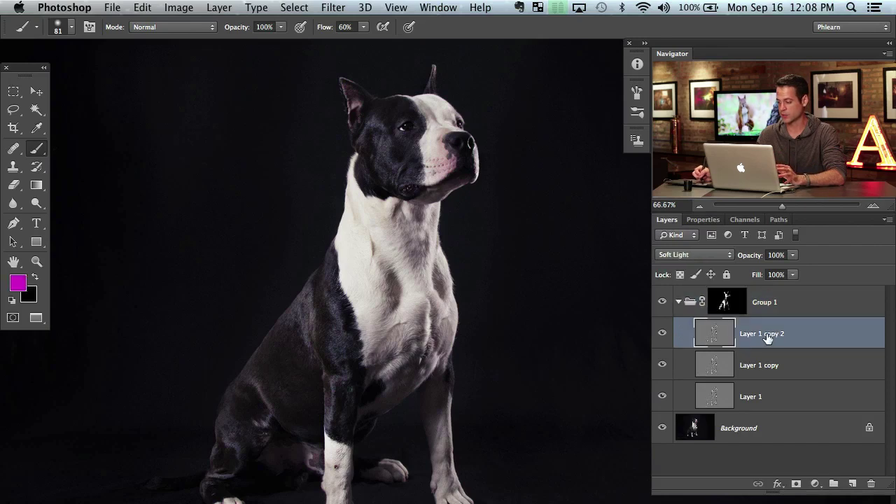
click(678, 301)
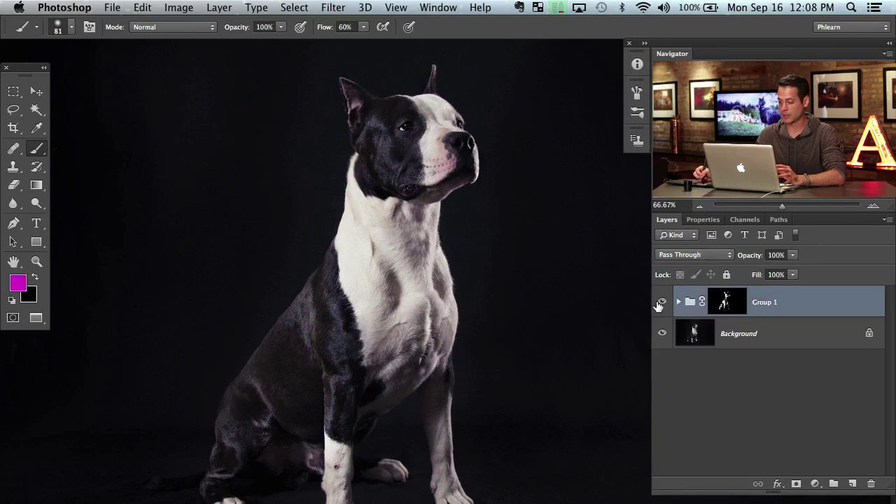
Step: Toggle the visibility of Group 1 repeatedly to compare the finished muscle enhancement with the original photo
click(662, 301)
click(662, 301)
click(662, 301)
click(661, 302)
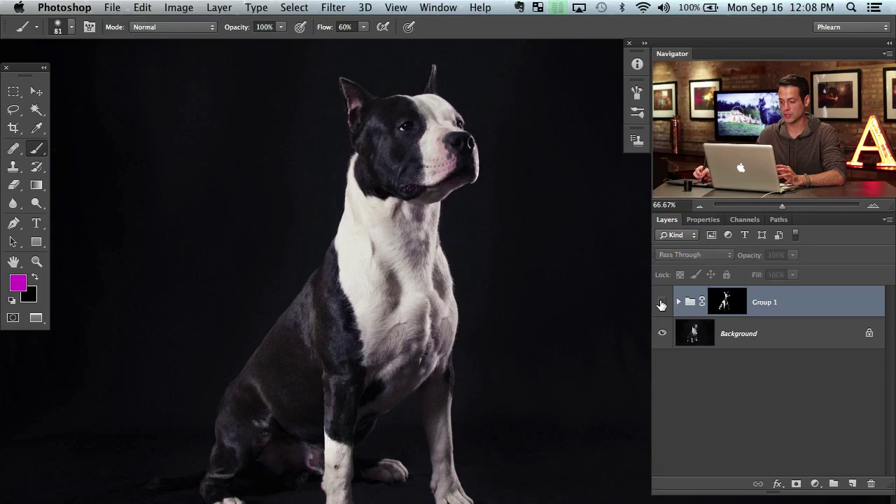
click(662, 302)
click(661, 302)
click(661, 302)
click(661, 302)
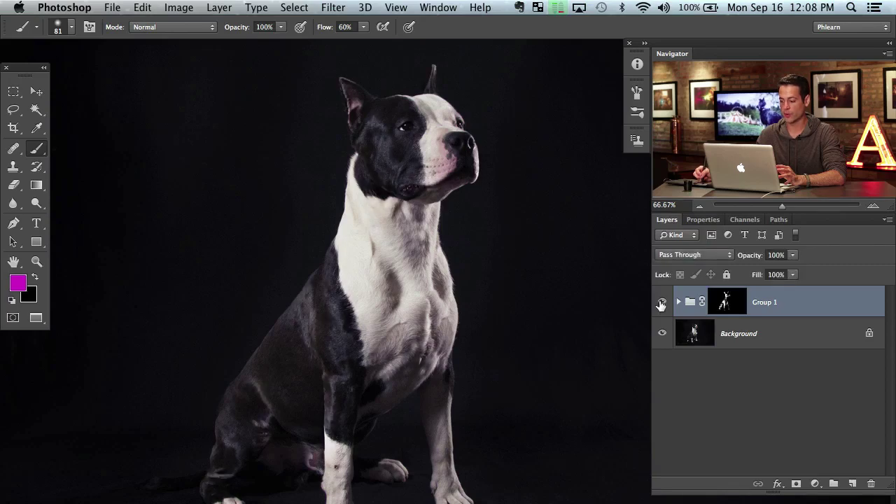
click(661, 302)
click(661, 302)
click(661, 302)
click(661, 302)
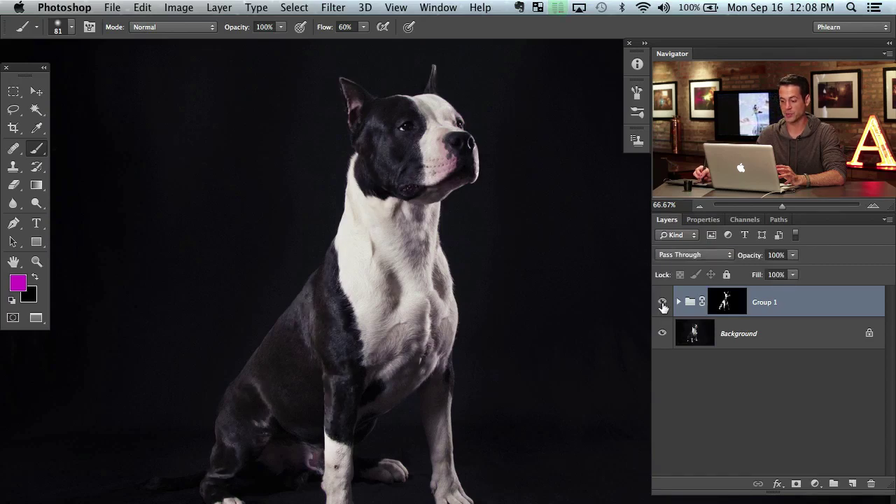
click(662, 303)
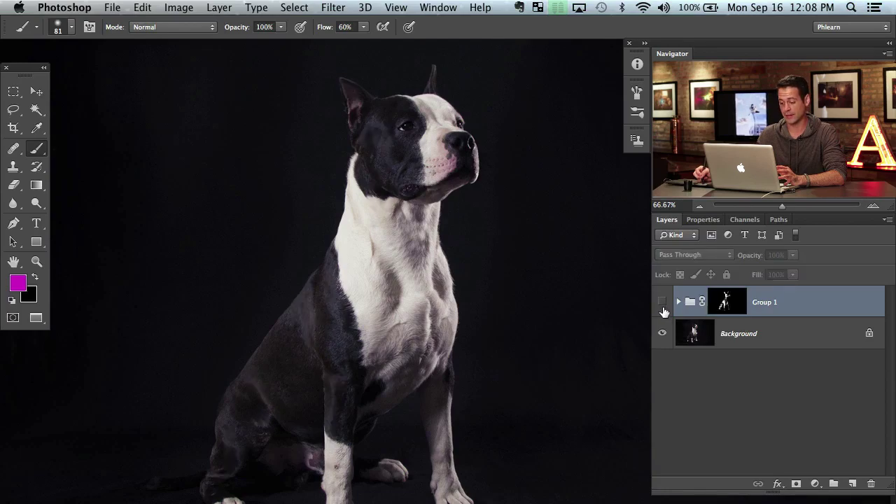
click(662, 304)
click(662, 304)
click(662, 303)
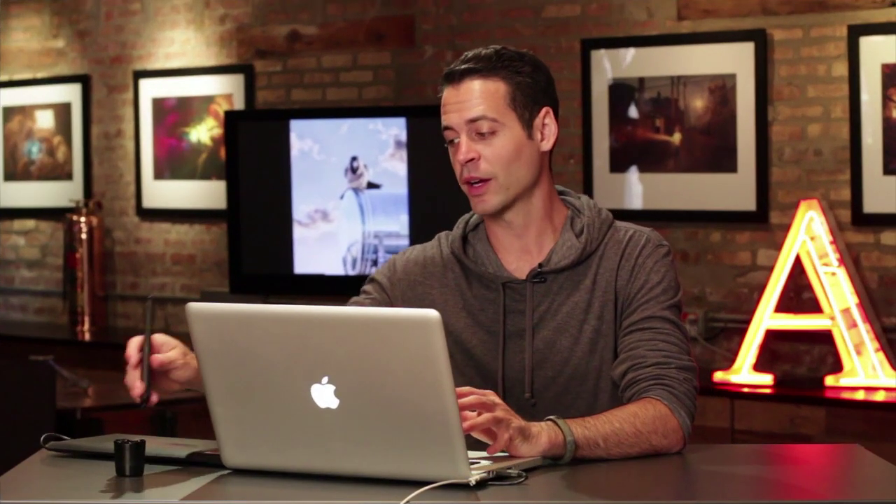